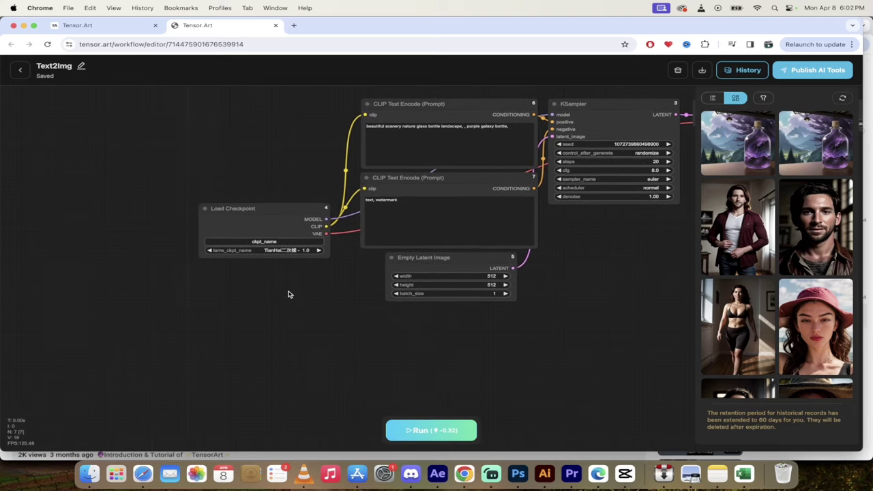
Step: Pan around the Text2Img node graph and nudge the lower CLIP Text Encode node down
scroll(288, 294, up, 5)
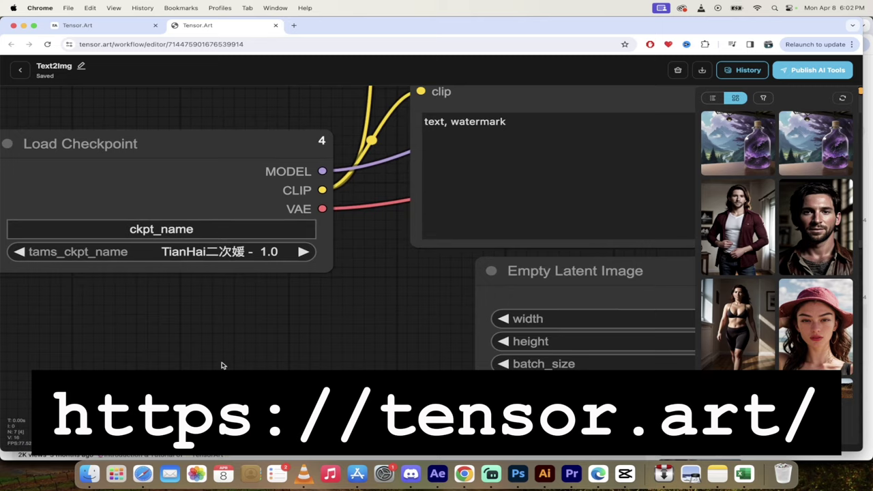
drag(315, 130, 283, 193)
scroll(341, 179, down, 3)
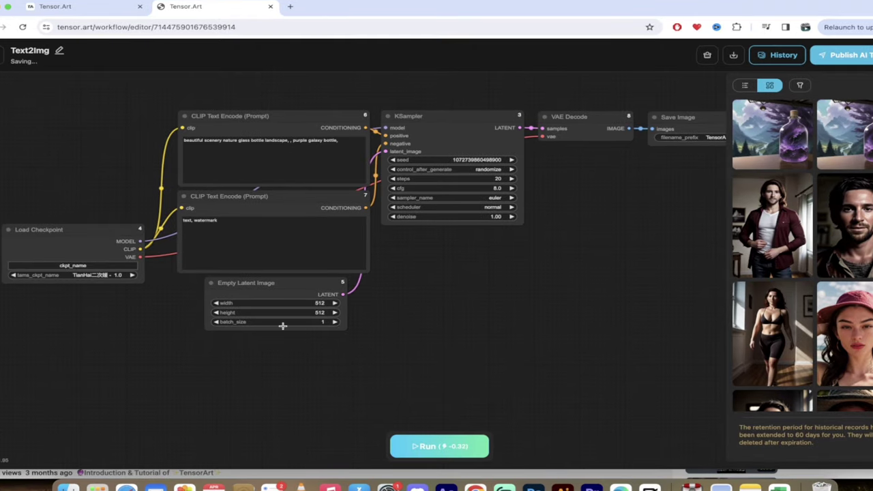
drag(117, 325, 205, 412)
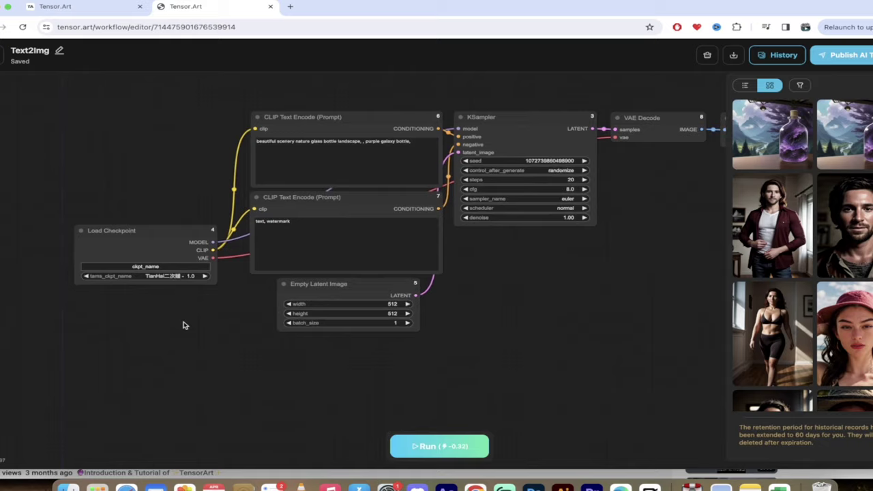
scroll(288, 294, up, 5)
scroll(341, 180, down, 5)
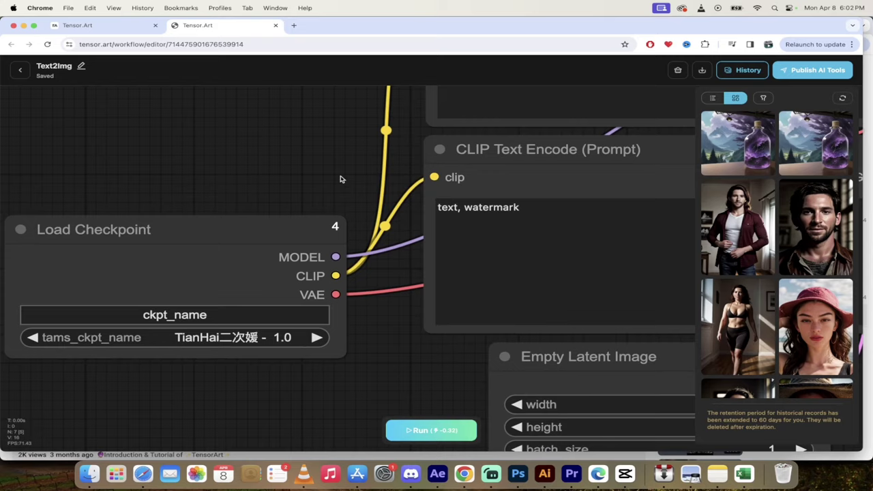
mouse_move(391, 152)
mouse_down()
mouse_move(374, 179)
mouse_move(391, 159)
mouse_up()
drag(242, 133, 84, 223)
Step: Inspect the upper CLIP Text Encode node's options, then preview the purple bottle landscape image
click(313, 136)
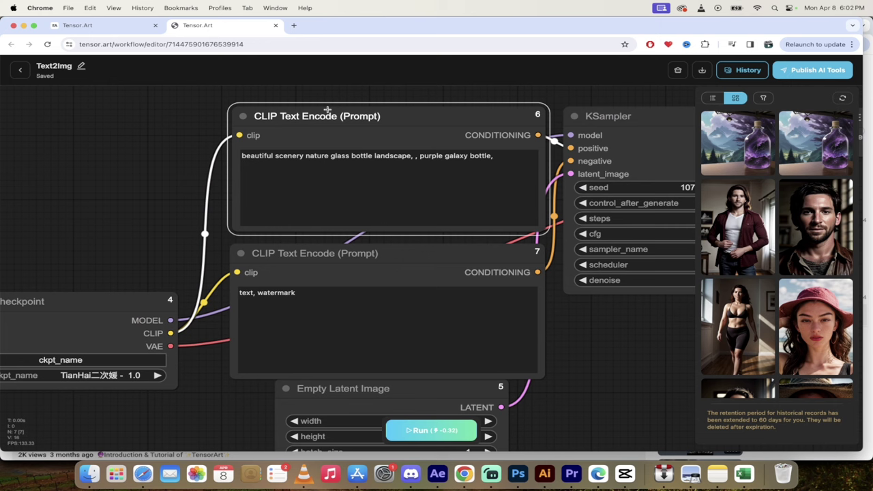
right_click(403, 120)
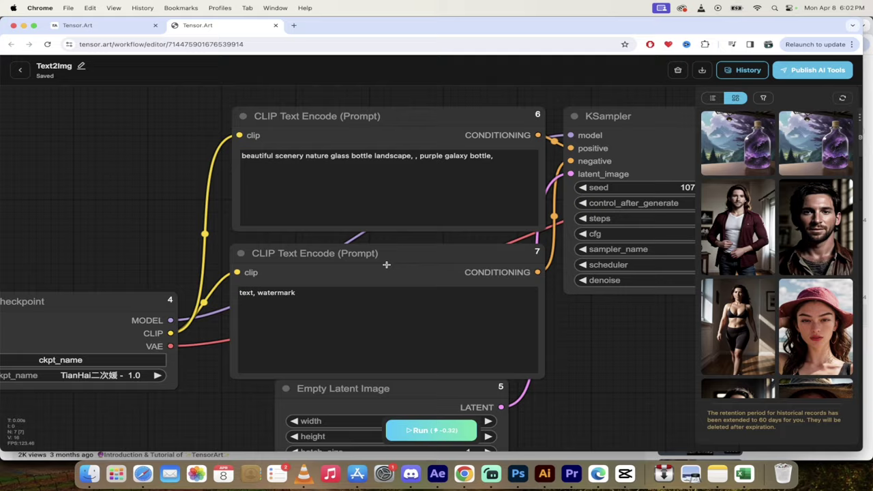
scroll(395, 267, down, 5)
drag(461, 302, 306, 243)
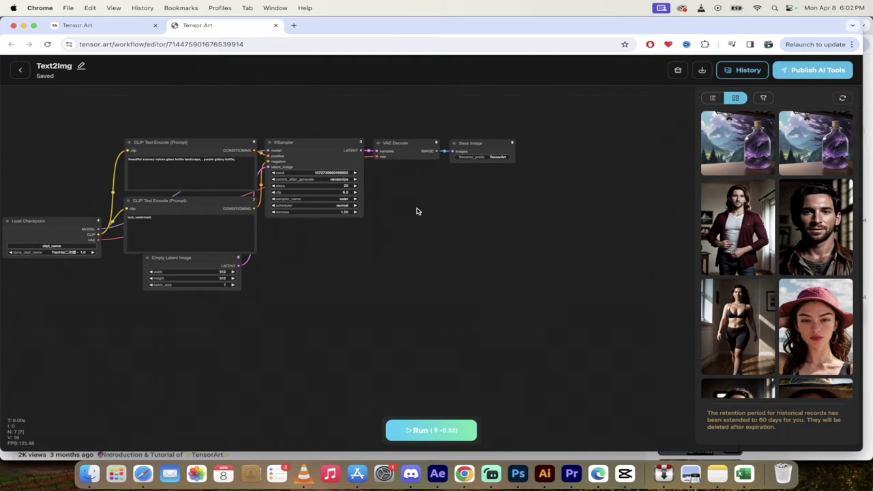
scroll(421, 211, up, 5)
drag(421, 211, 482, 305)
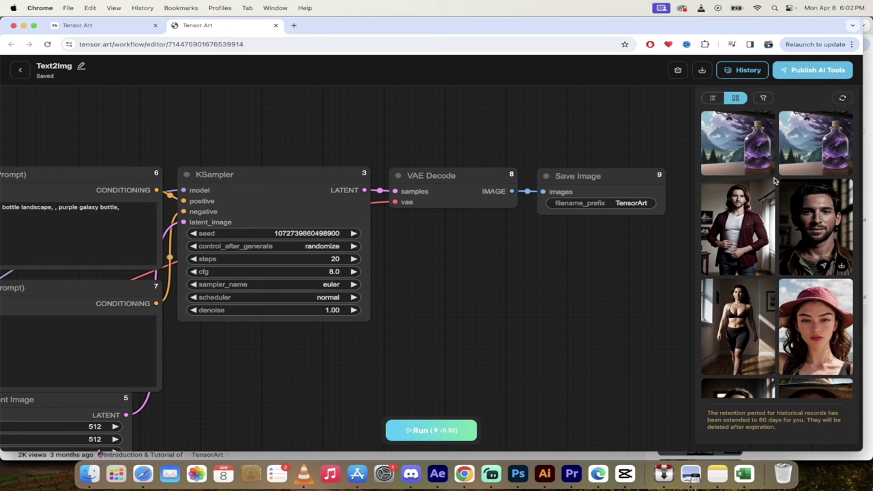
click(746, 148)
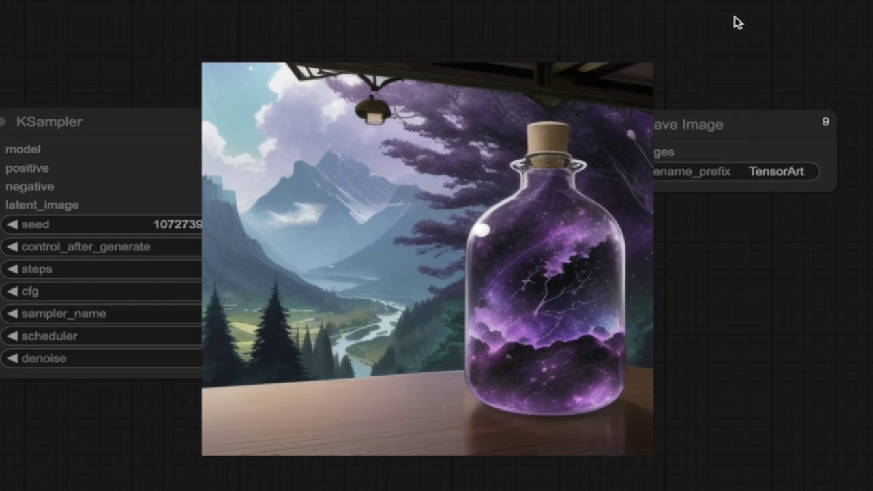
click(742, 20)
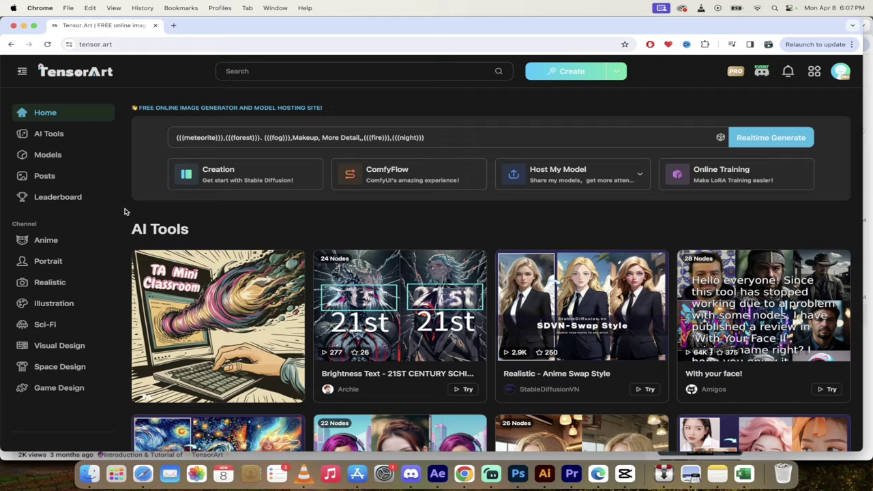
Step: Go back to tensor.art and open the ComfyFlow workflow page
click(148, 44)
mouse_move(590, 175)
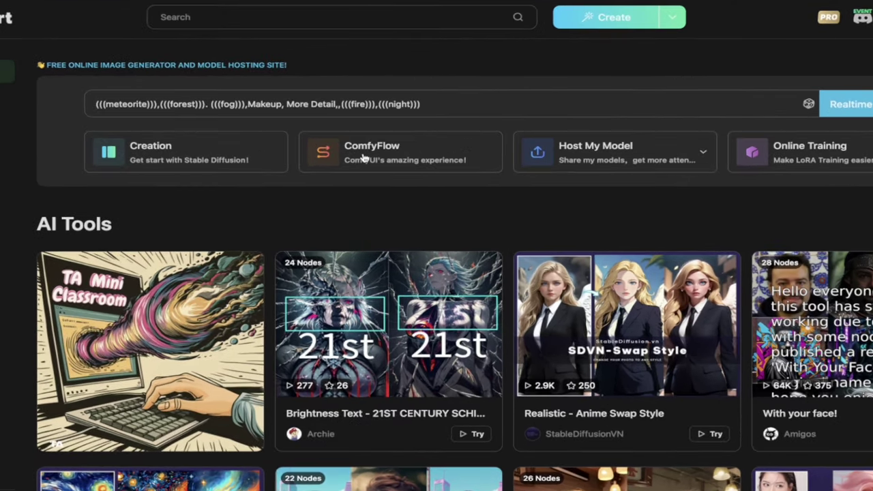
click(364, 158)
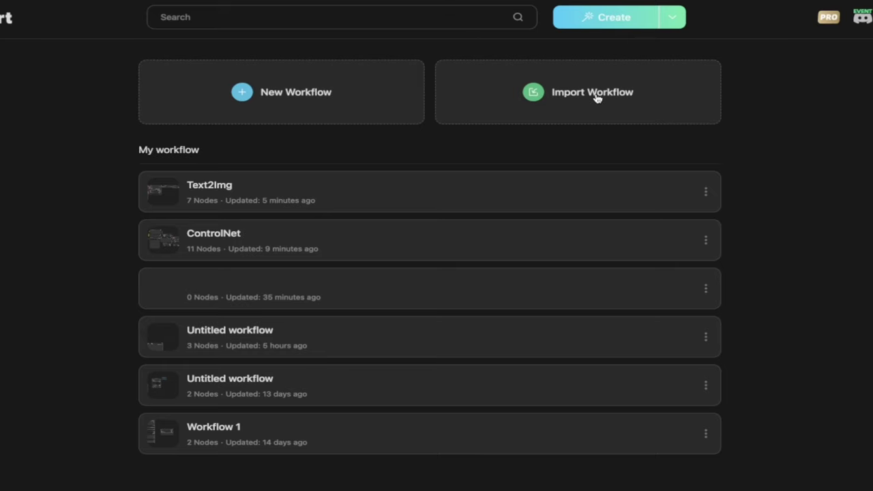
Step: Show the Create options list, then dismiss it
click(673, 19)
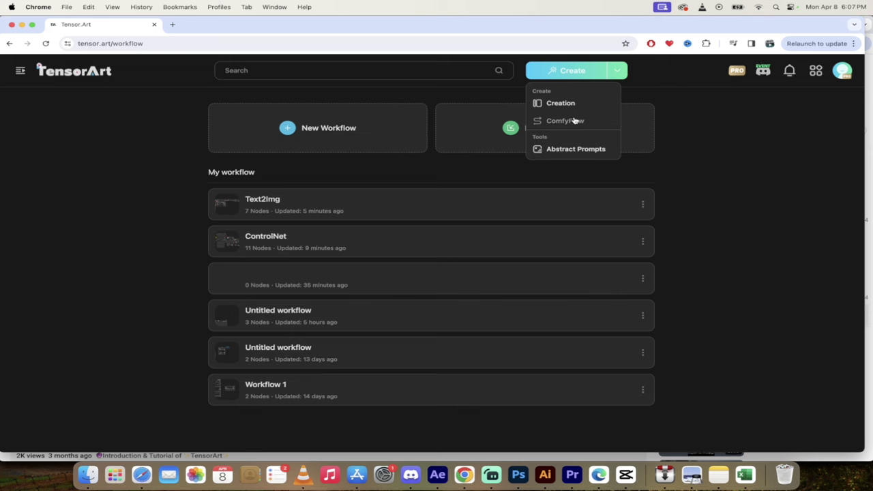
click(74, 225)
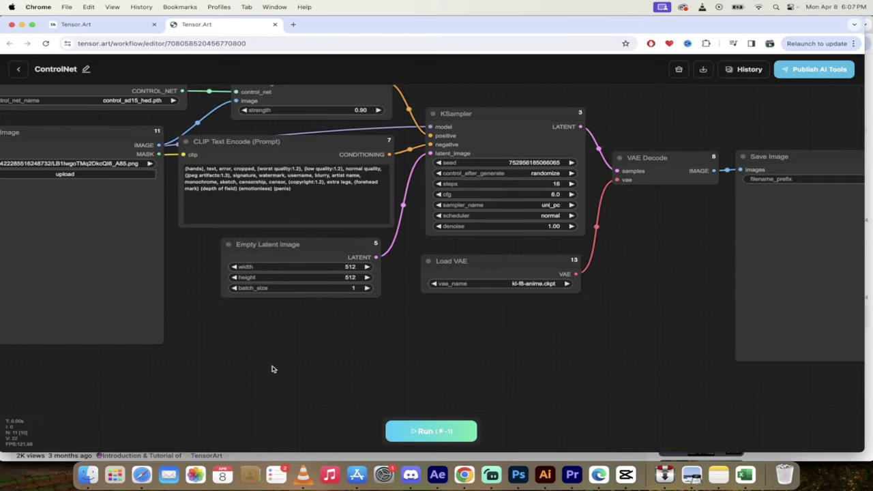
Step: Shift the ControlNet workflow's Load Image node slightly lower, then zoom out over the graph
drag(247, 371, 533, 405)
click(450, 367)
drag(246, 319, 171, 316)
drag(107, 323, 70, 346)
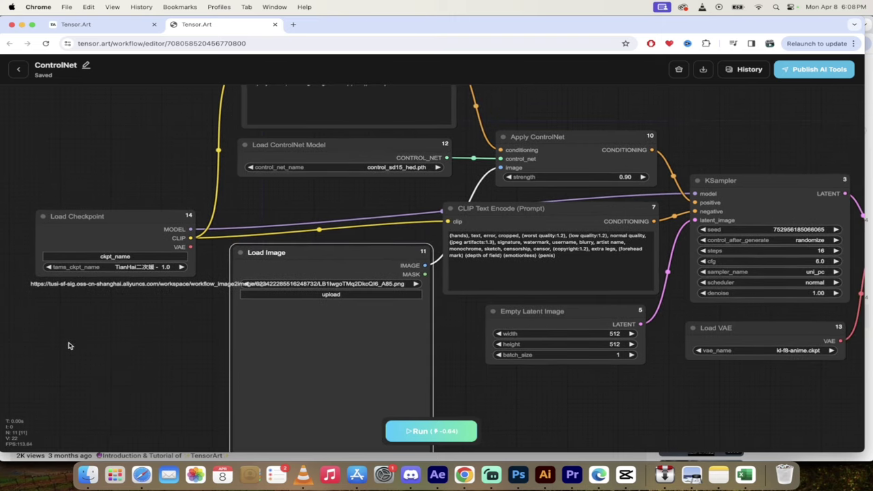
scroll(71, 346, down, 4)
scroll(347, 154, down, 3)
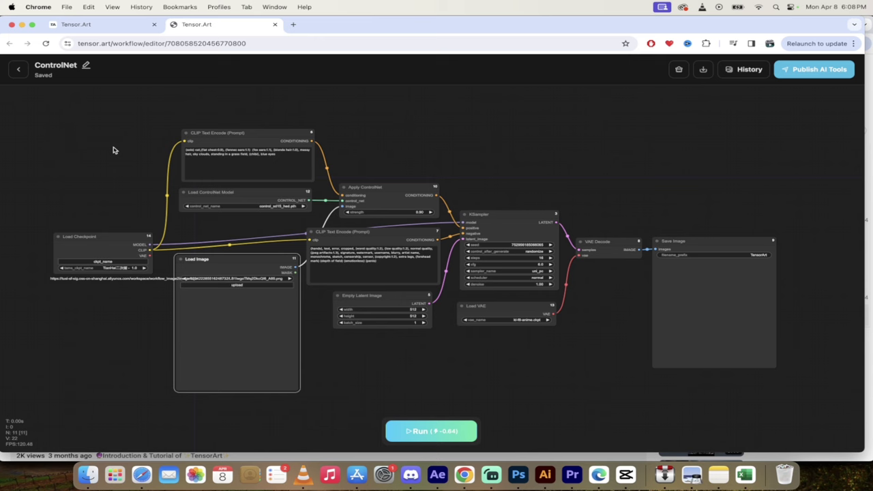
scroll(110, 150, right, 2)
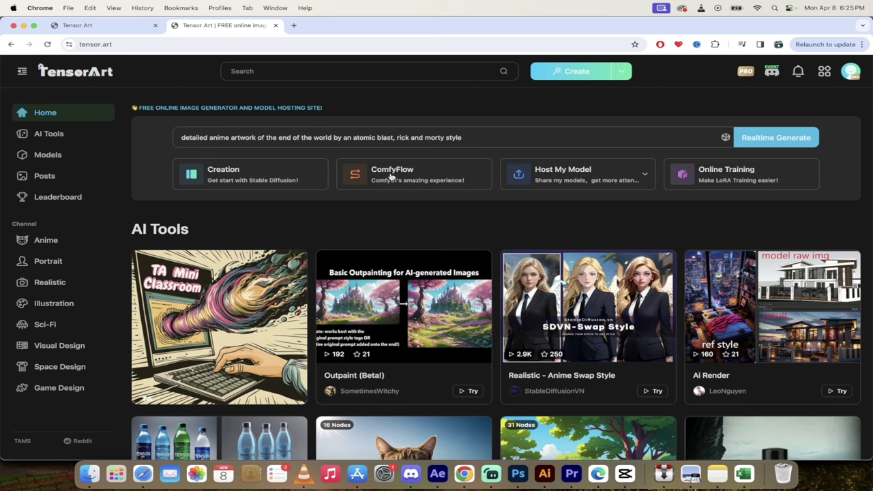
Step: Choose ComfyFlow from the Create dropdown on the home page
click(622, 72)
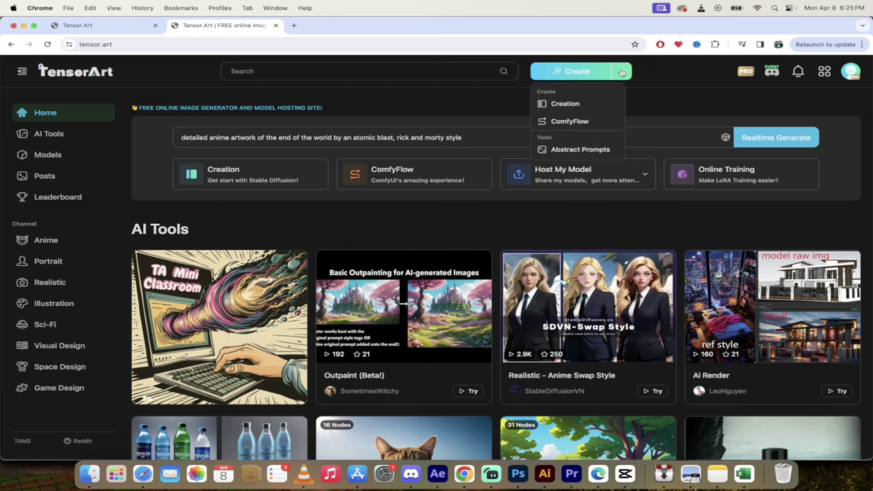
click(570, 121)
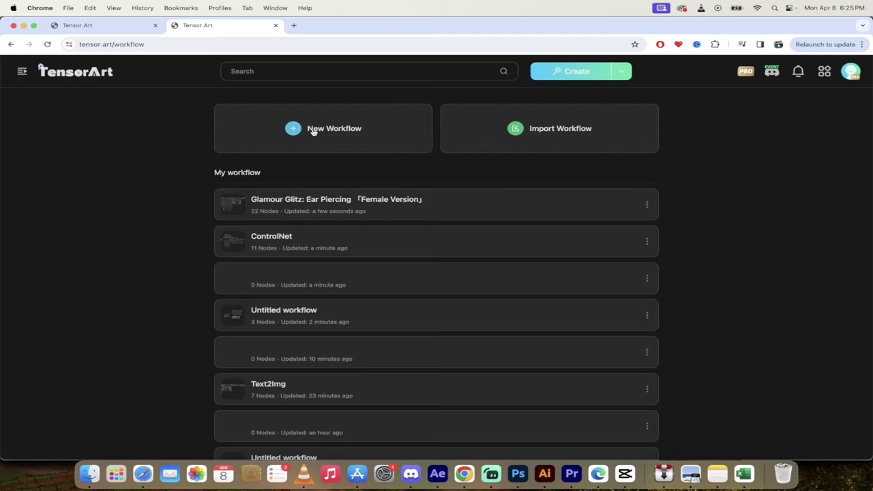
Step: Start a new Untitled workflow from the ComfyFlow page
click(313, 132)
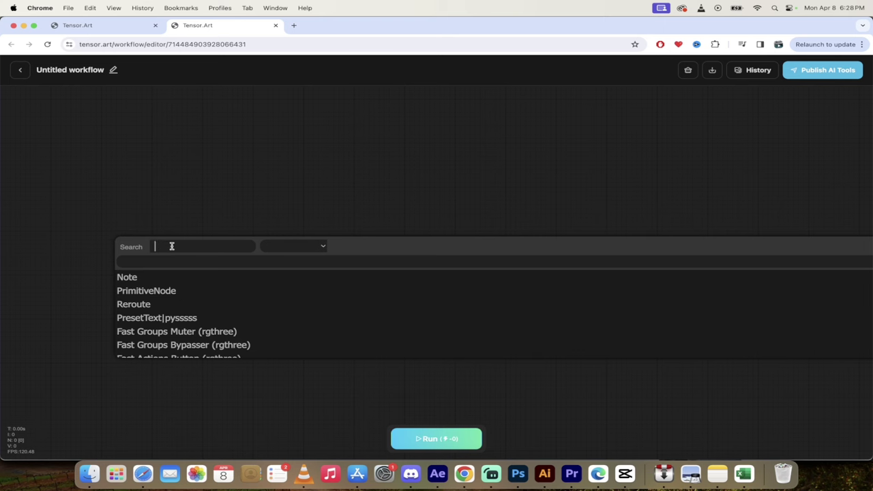
text(ㅣㅐ)
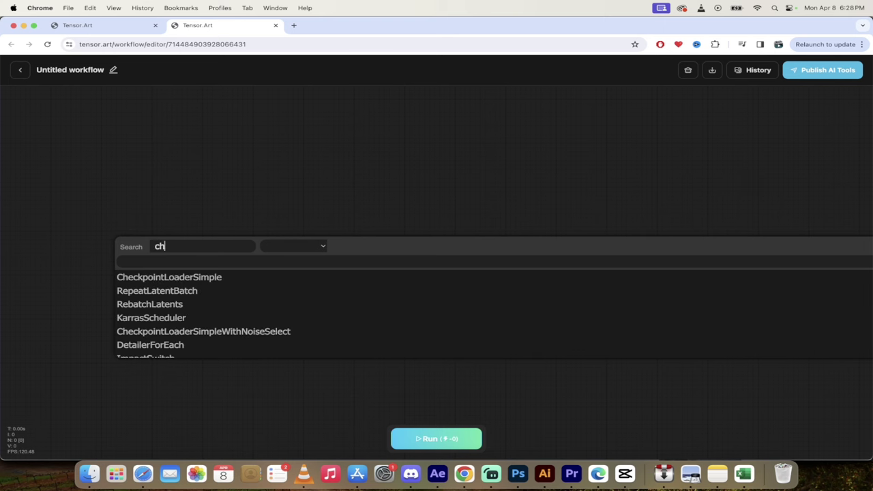
key(BackSpace)
key(BackSpace)
text(load)
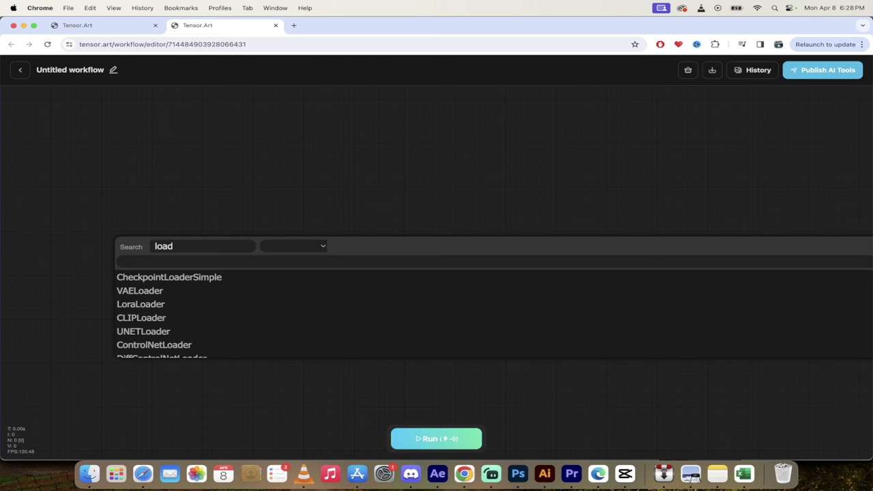
click(180, 282)
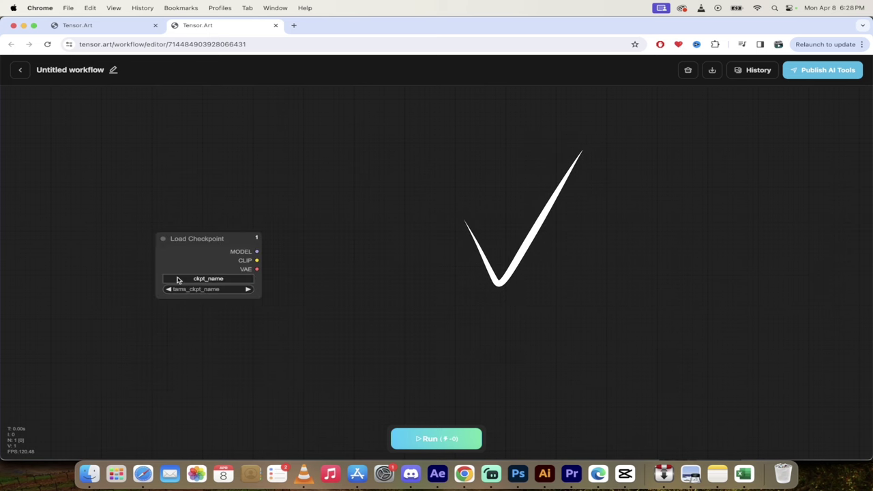
drag(257, 296, 305, 321)
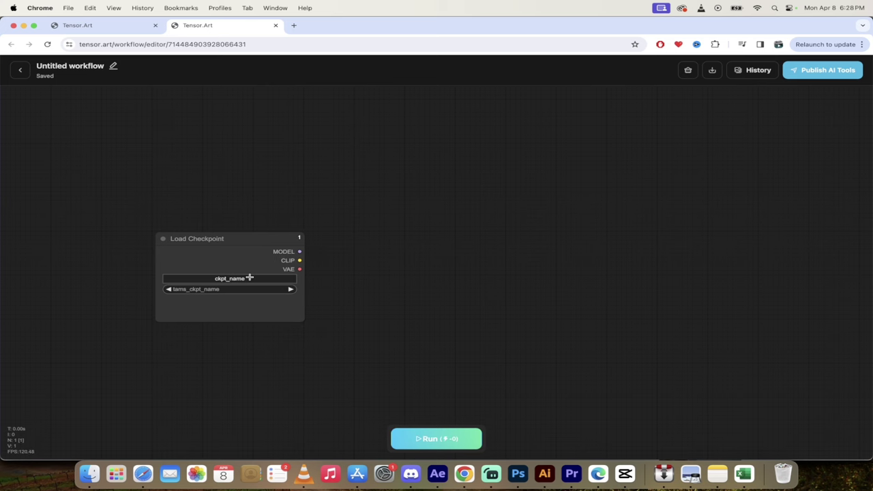
click(292, 289)
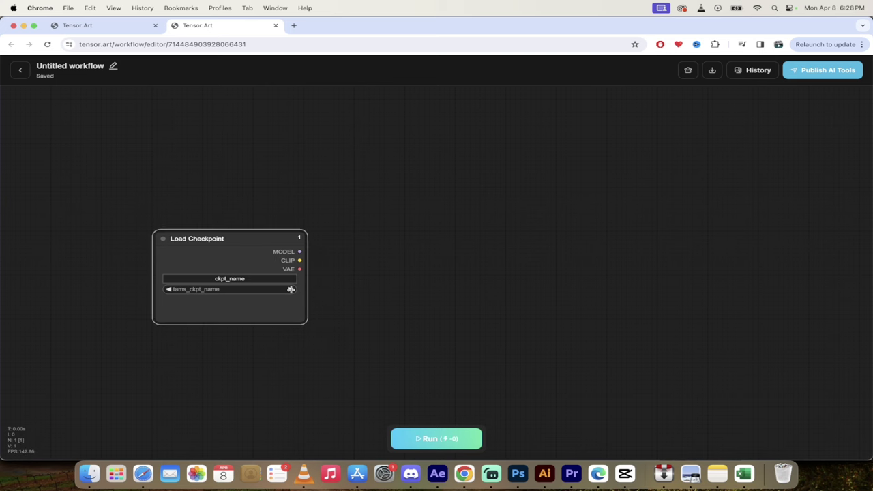
Step: Pick Extra Realistic XL - v1 as the Load Checkpoint node's ckpt_name
click(244, 278)
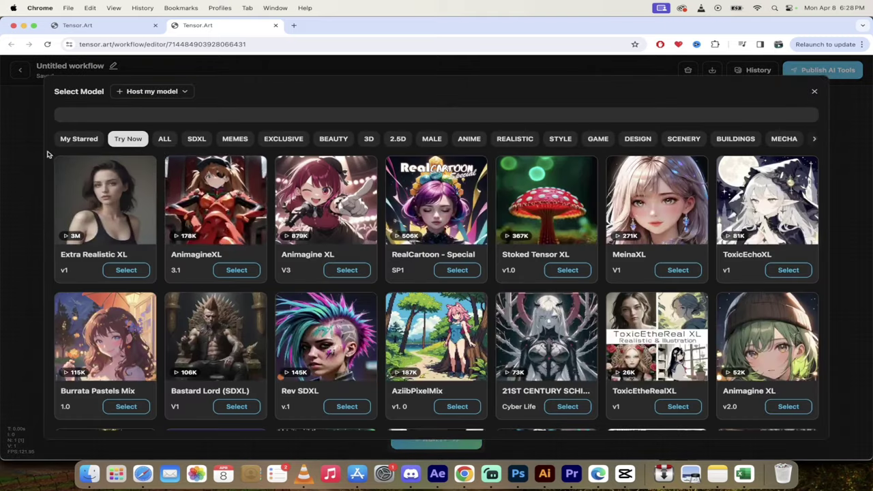
click(26, 157)
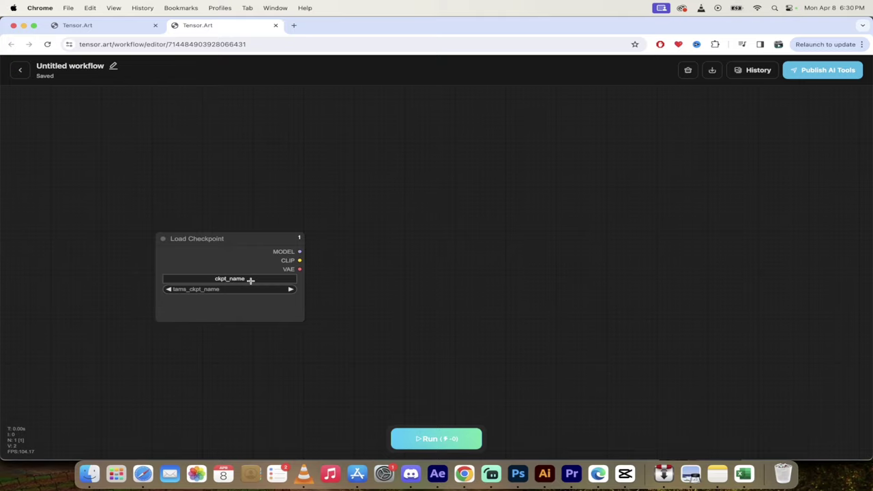
click(251, 278)
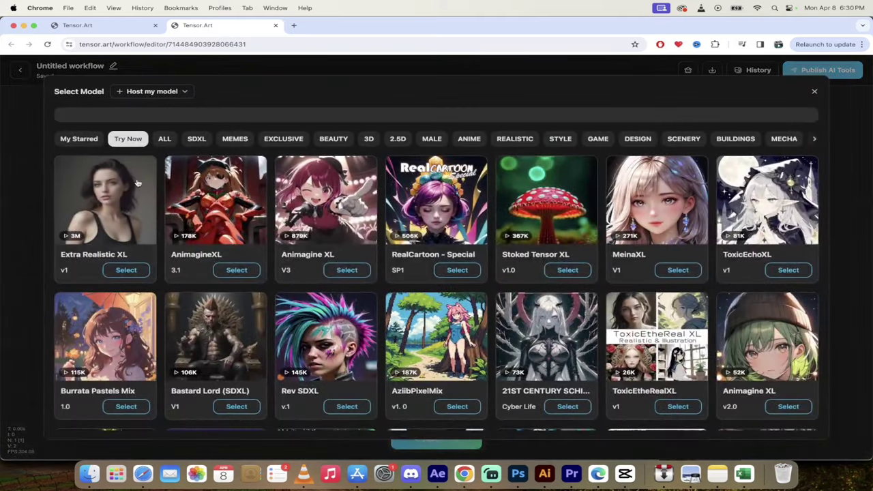
scroll(373, 236, down, 2)
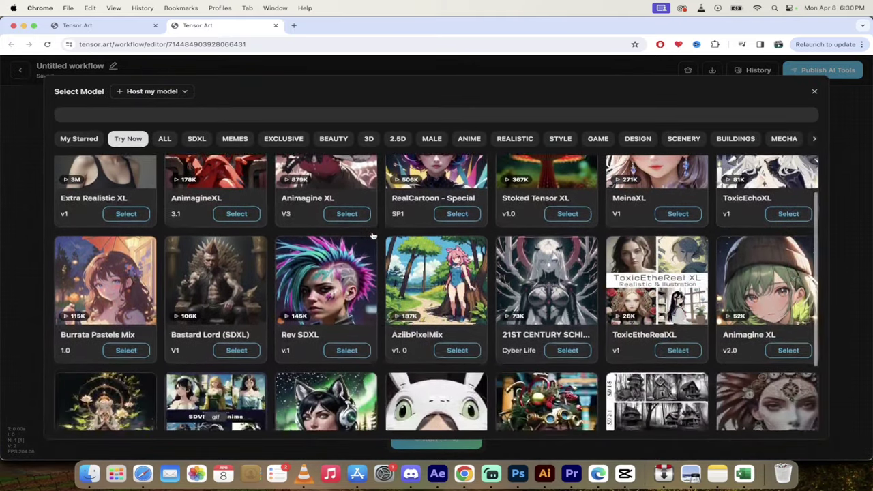
scroll(372, 236, down, 2)
scroll(373, 236, up, 4)
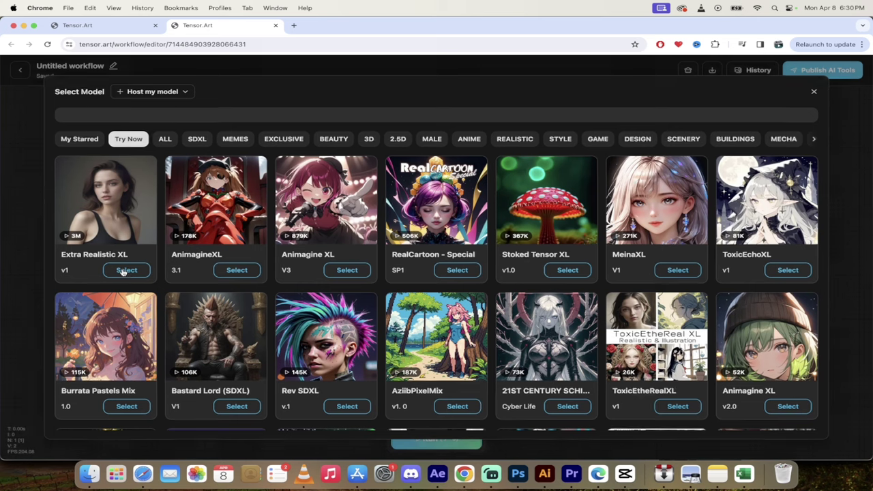
click(125, 270)
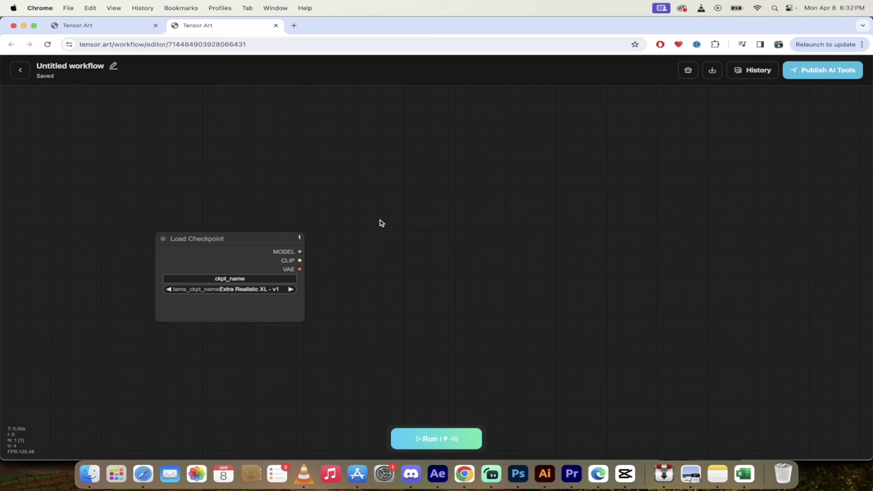
Step: Add a LoraLoader node by searching 'Lora' on the canvas, then enlarge it
double_click(382, 162)
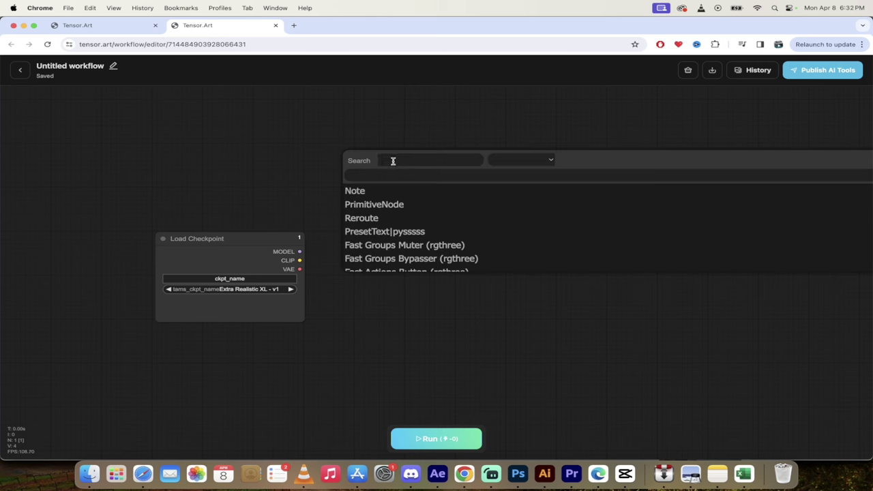
click(524, 161)
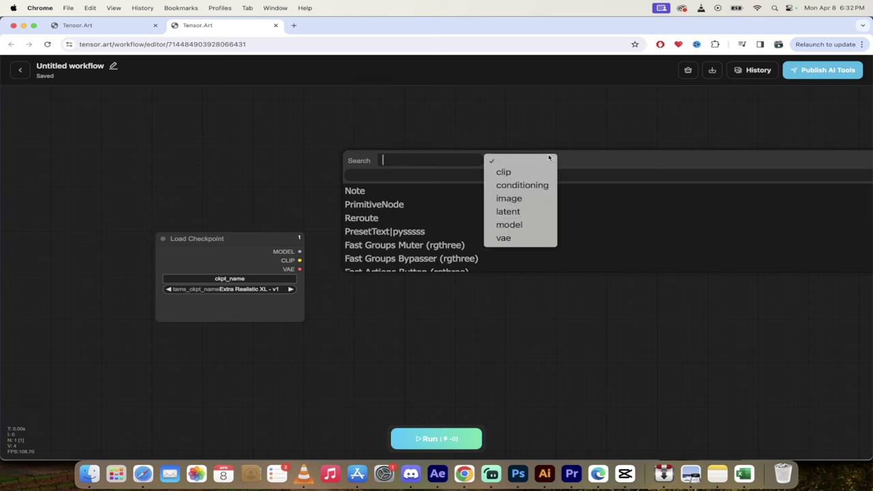
click(423, 163)
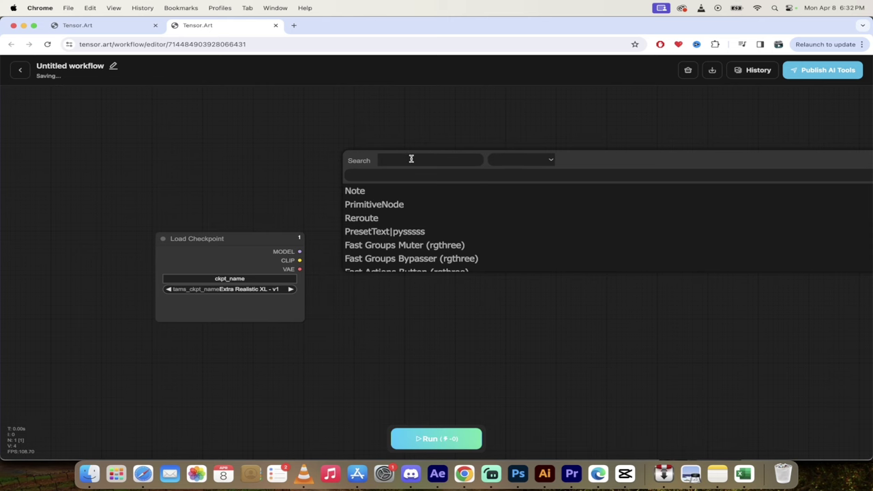
text(Lora)
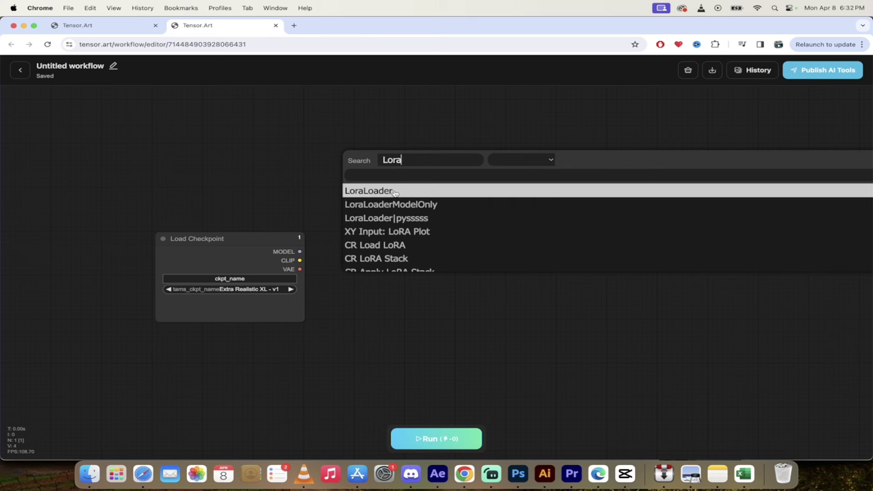
click(395, 193)
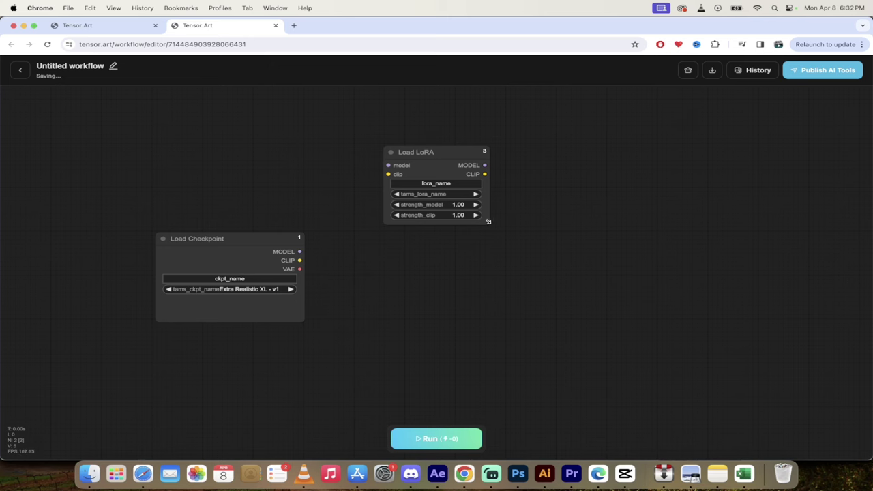
drag(489, 222, 553, 251)
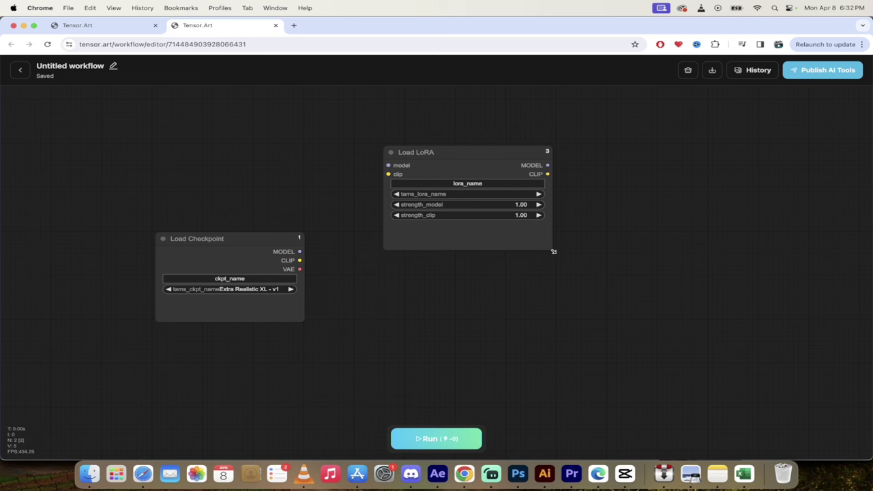
Step: Set the Load LoRA node's lora_name to FF Style: Esao Andrews v1.0
click(491, 183)
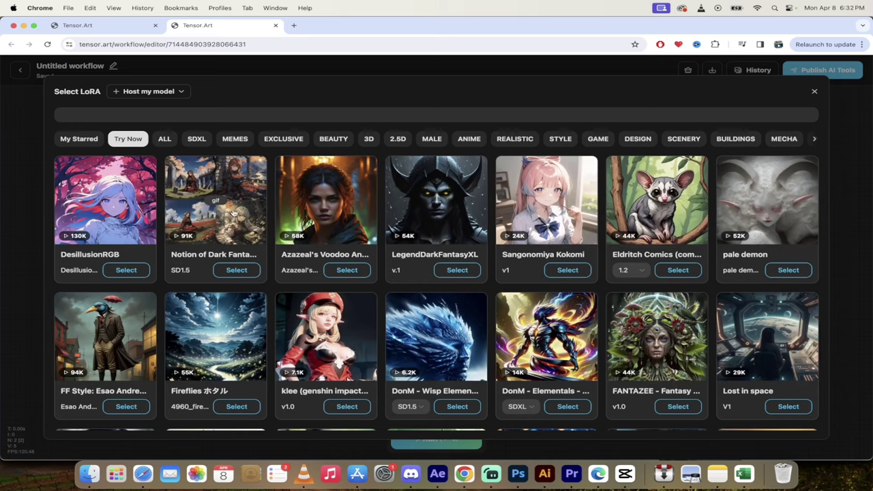
scroll(302, 220, down, 2)
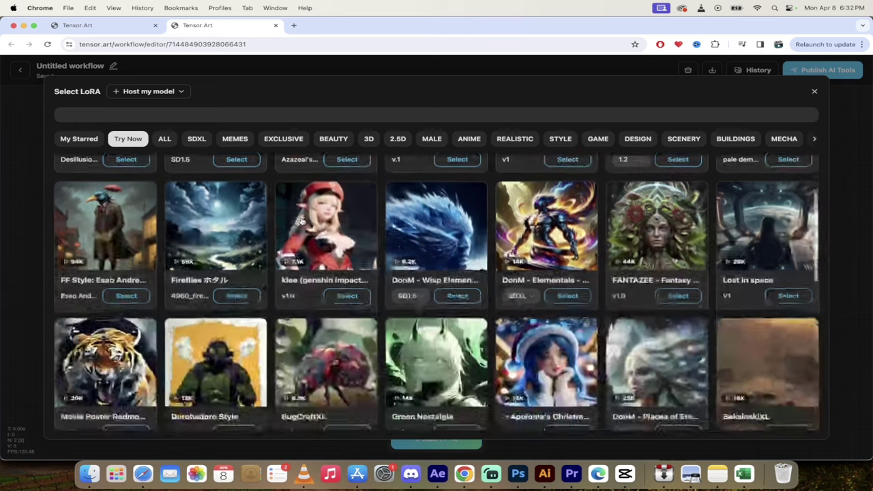
scroll(341, 225, up, 2)
scroll(382, 232, down, 2)
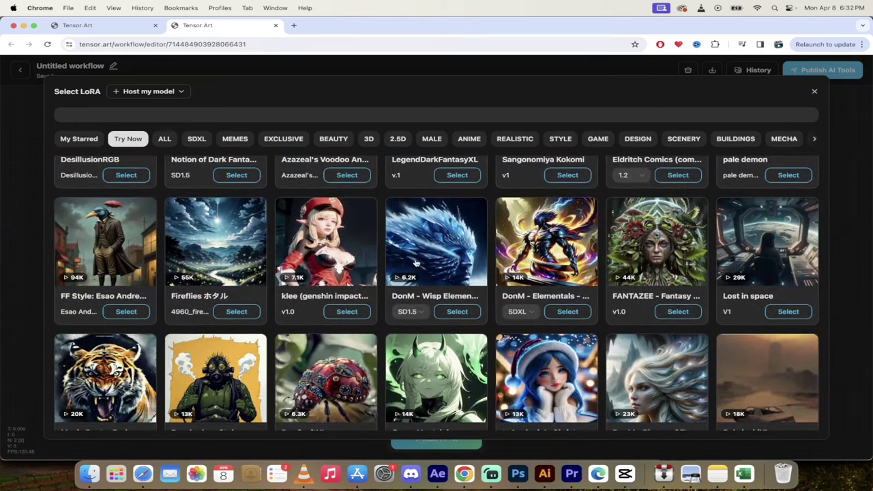
scroll(406, 245, down, 5)
scroll(416, 263, down, 3)
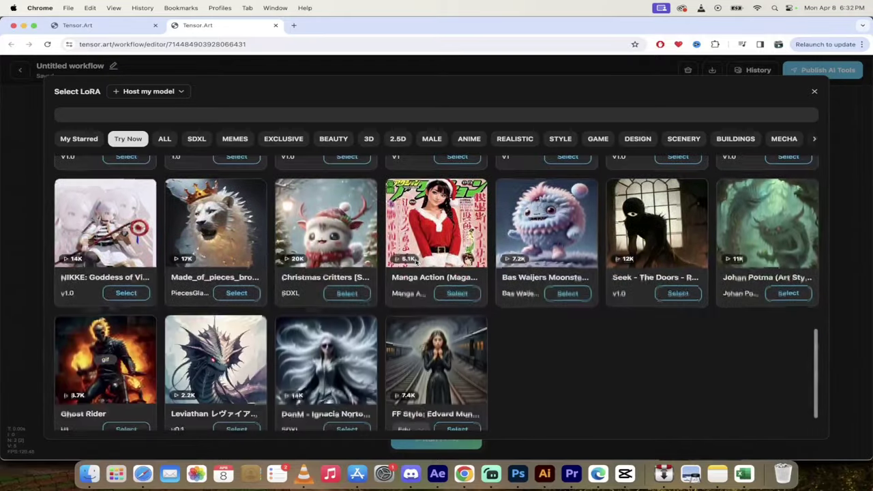
scroll(416, 263, up, 10)
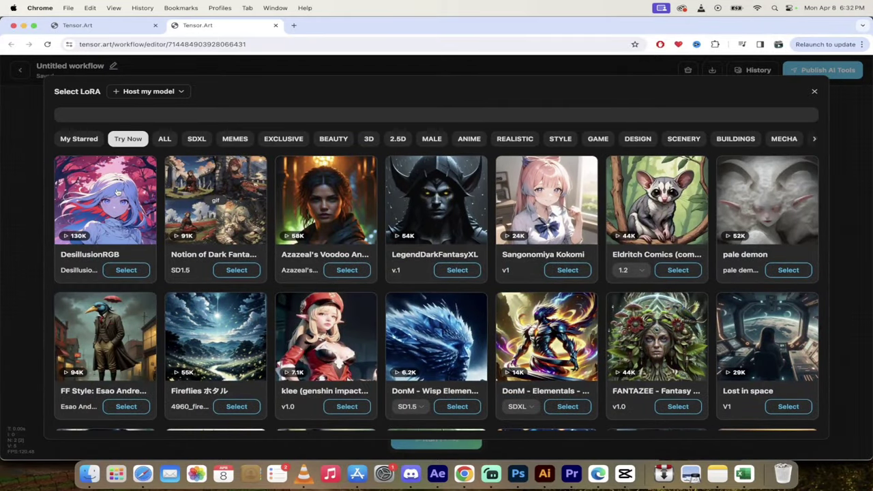
click(113, 341)
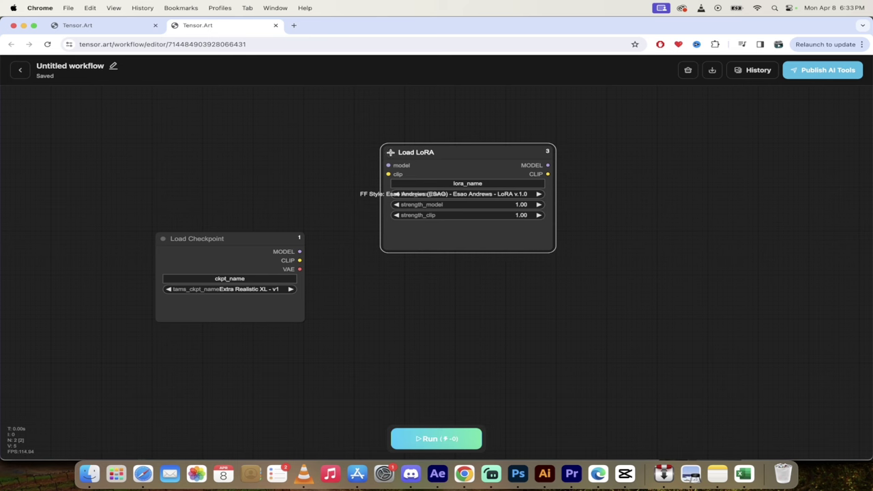
Step: Wire Load Checkpoint's CLIP output into the Load LoRA node's clip input
mouse_move(390, 152)
mouse_down()
mouse_move(375, 168)
mouse_move(387, 149)
mouse_up()
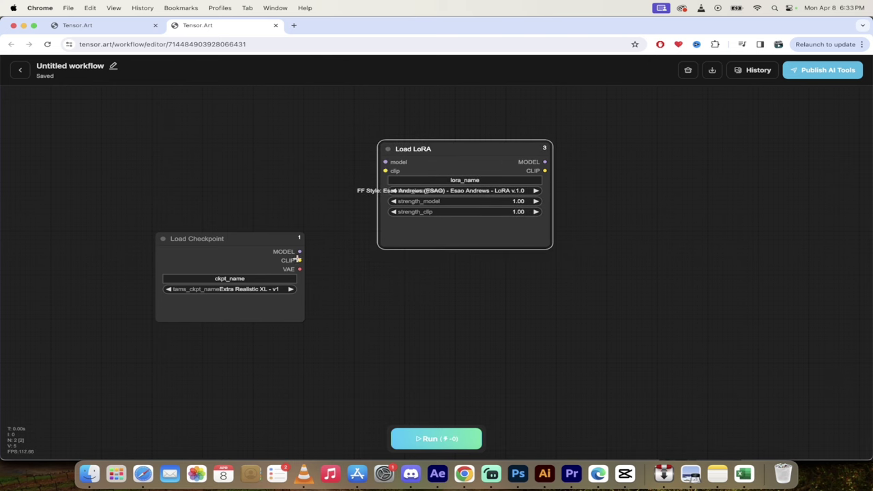
drag(298, 260, 385, 171)
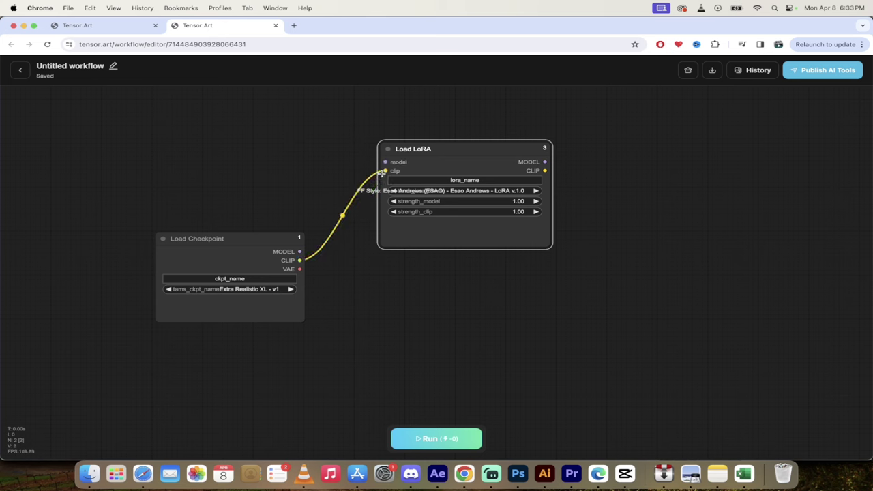